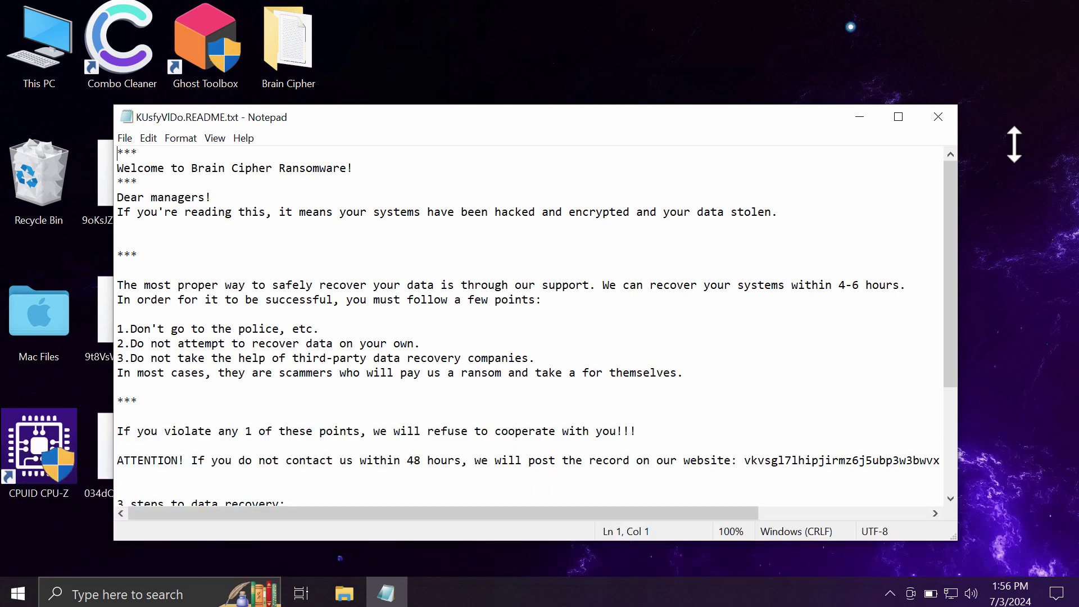
Highlight 'Brain Cipher' in the note's greeting and move the note right to reveal the encrypted desktop files
left_click(198, 168)
left_click_drag(199, 167, 274, 168)
left_click_drag(360, 112, 544, 113)
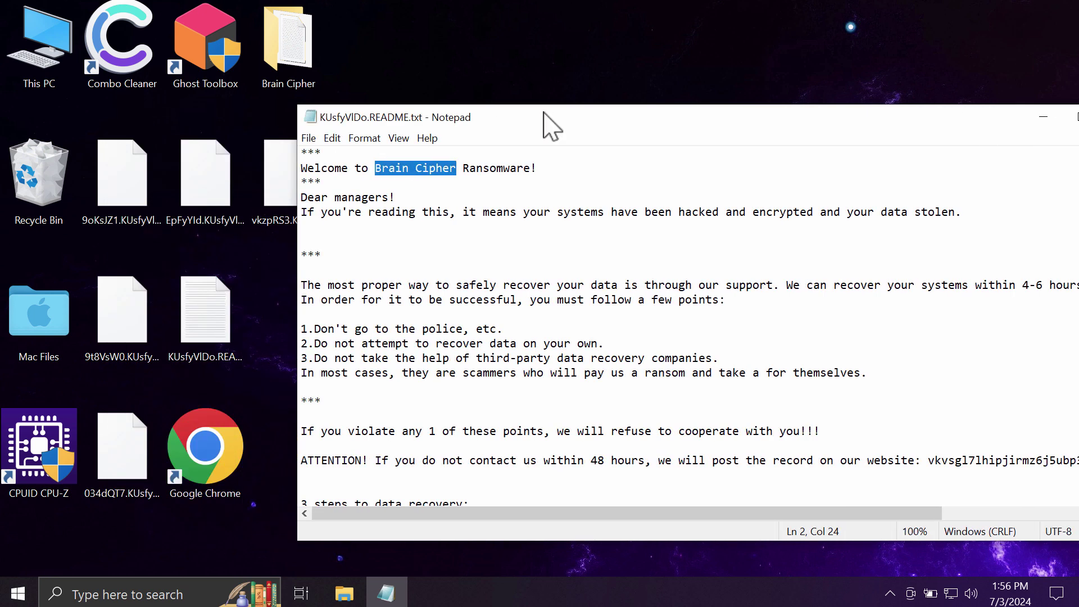
left_click_drag(559, 120, 517, 115)
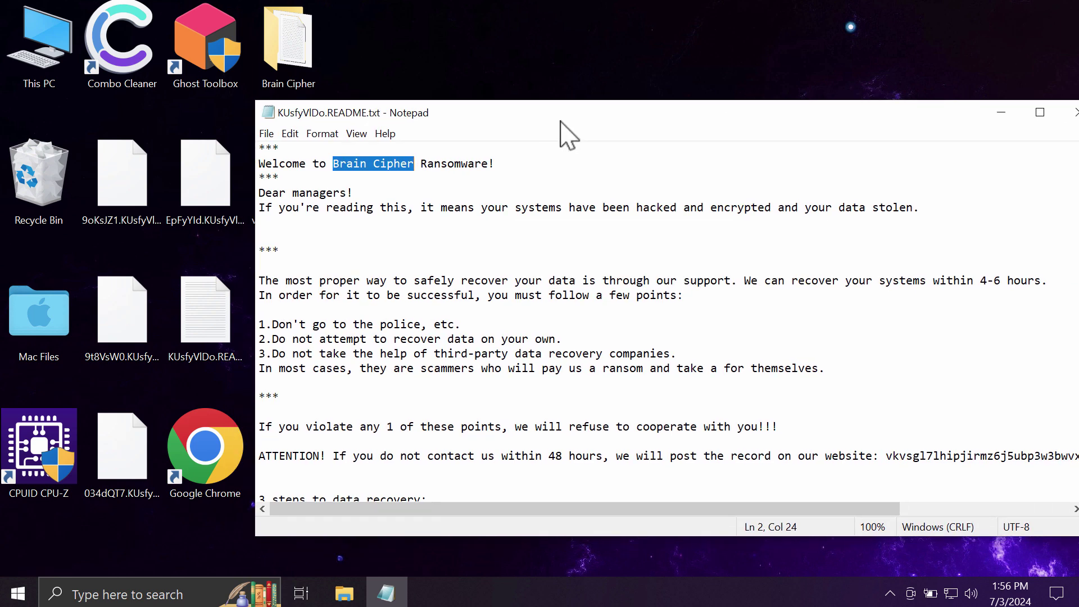
Clear the highlight, select the 'Welcome to Brain Cipher' line, and fine-tune the note window's position
left_click(400, 176)
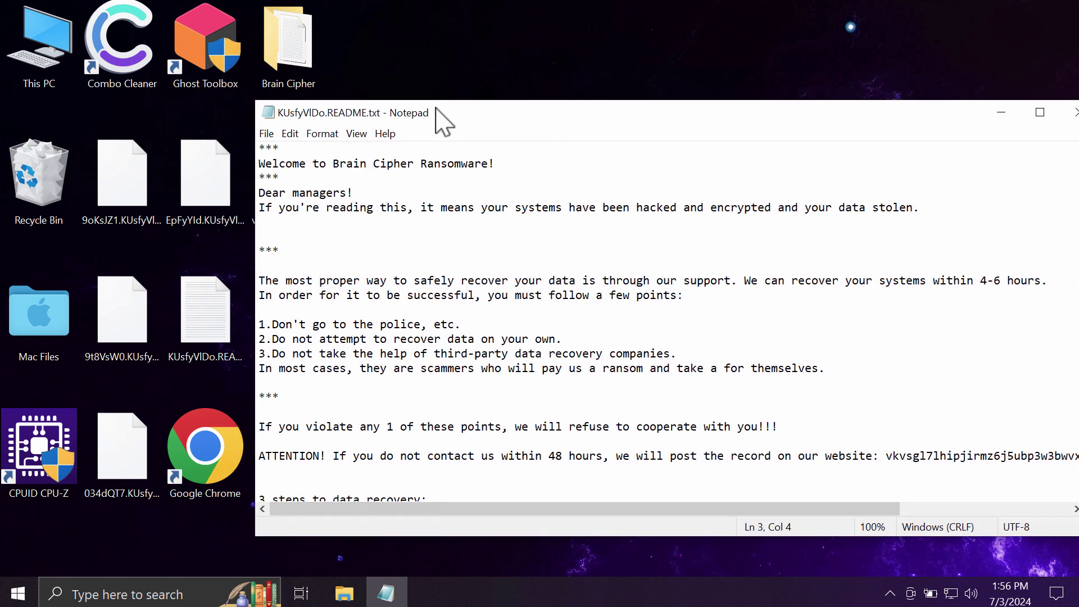
left_click_drag(444, 121, 444, 113)
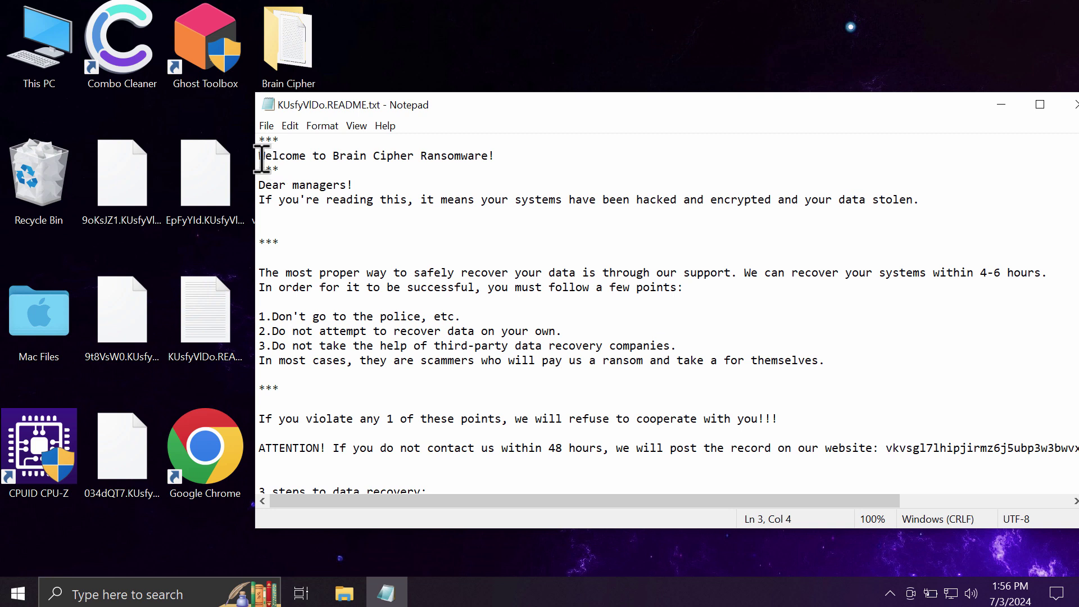
left_click(260, 159)
left_click(509, 152, "shift")
left_click(511, 153)
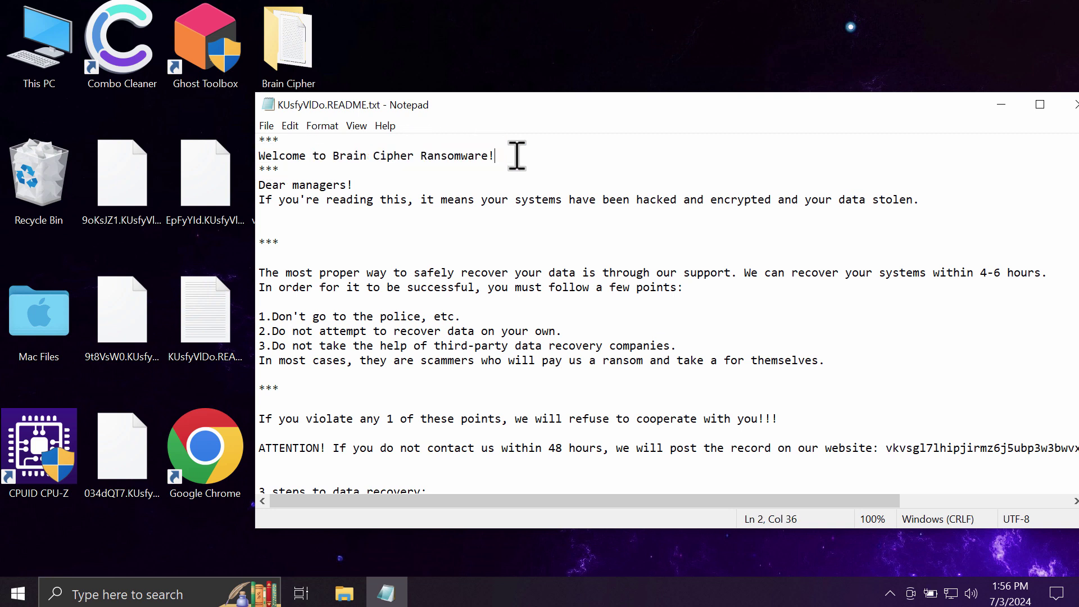
left_click_drag(533, 106, 584, 109)
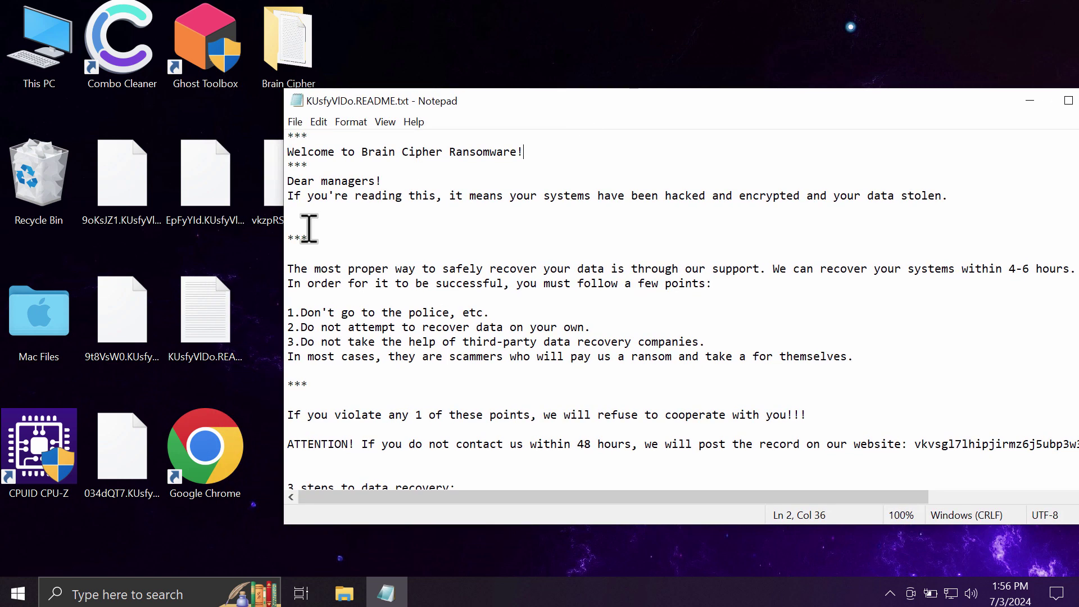
left_click(127, 214)
double_click(127, 214)
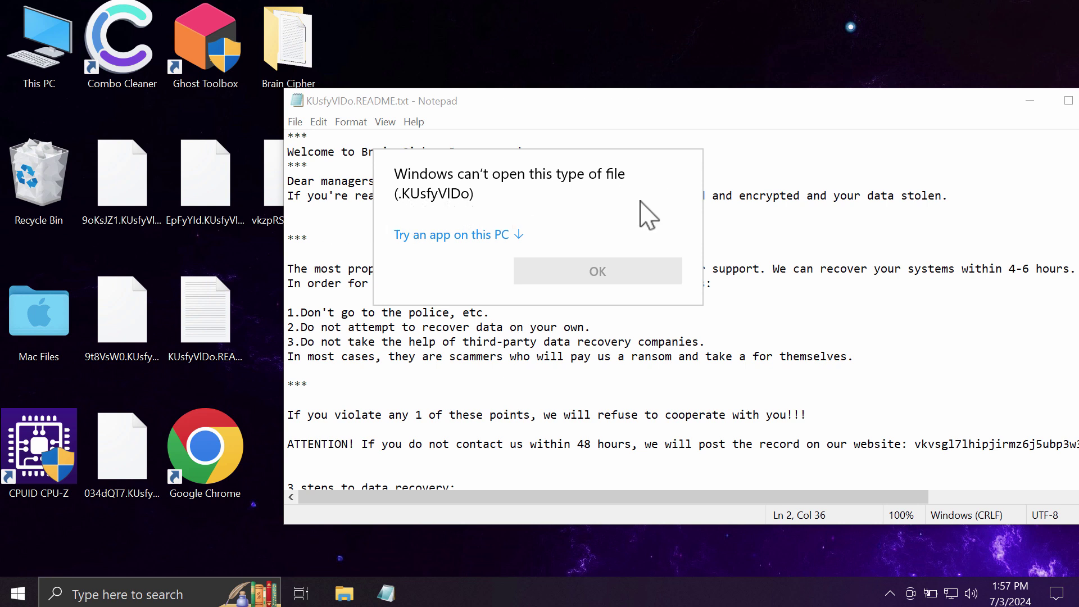
key("Escape")
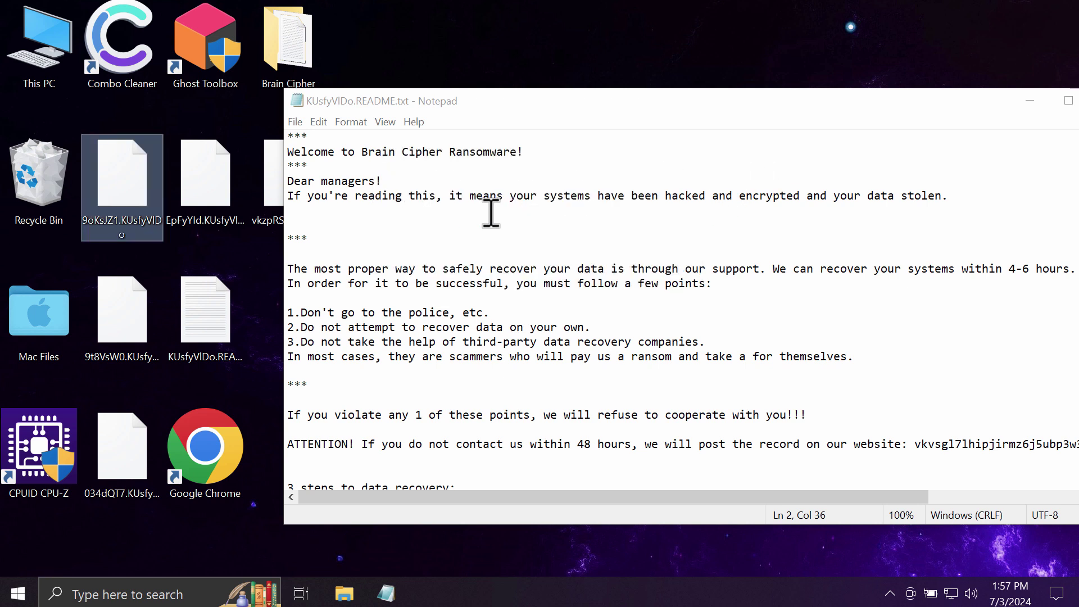
left_click(222, 203)
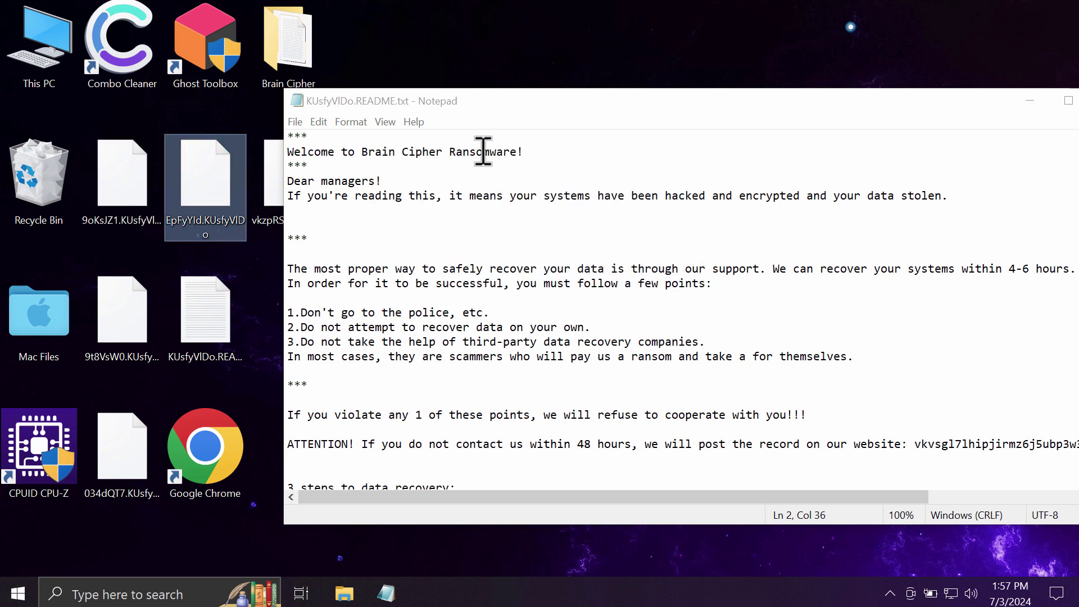
left_click(477, 152)
left_click_drag(361, 99, 397, 96)
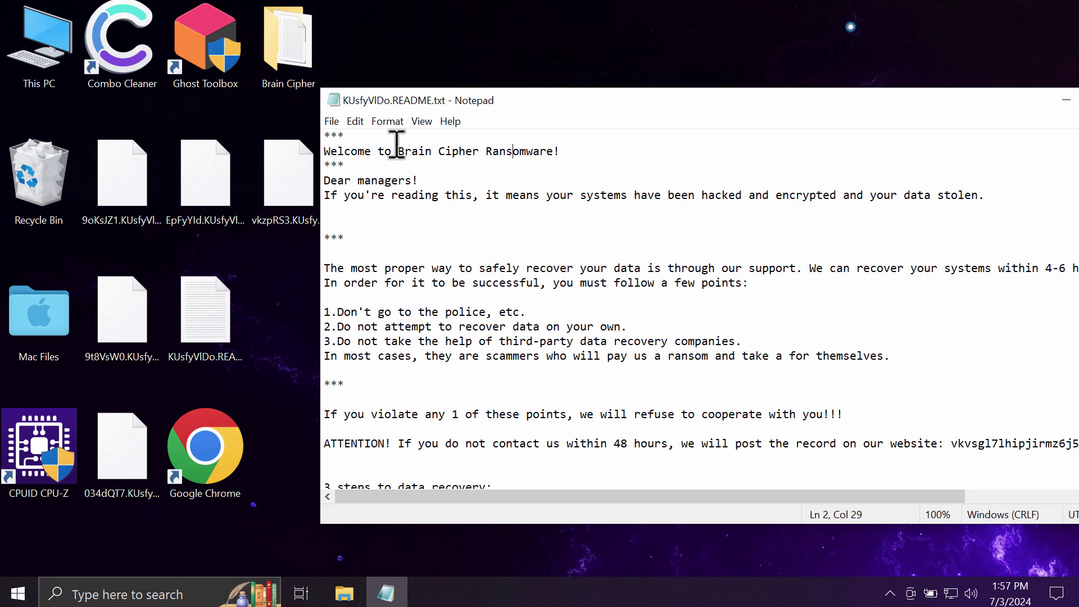
Re-highlight 'Brain Cipher', shift the note window up and left, then launch Google Chrome to a New Tab page
left_click_drag(398, 150, 481, 151)
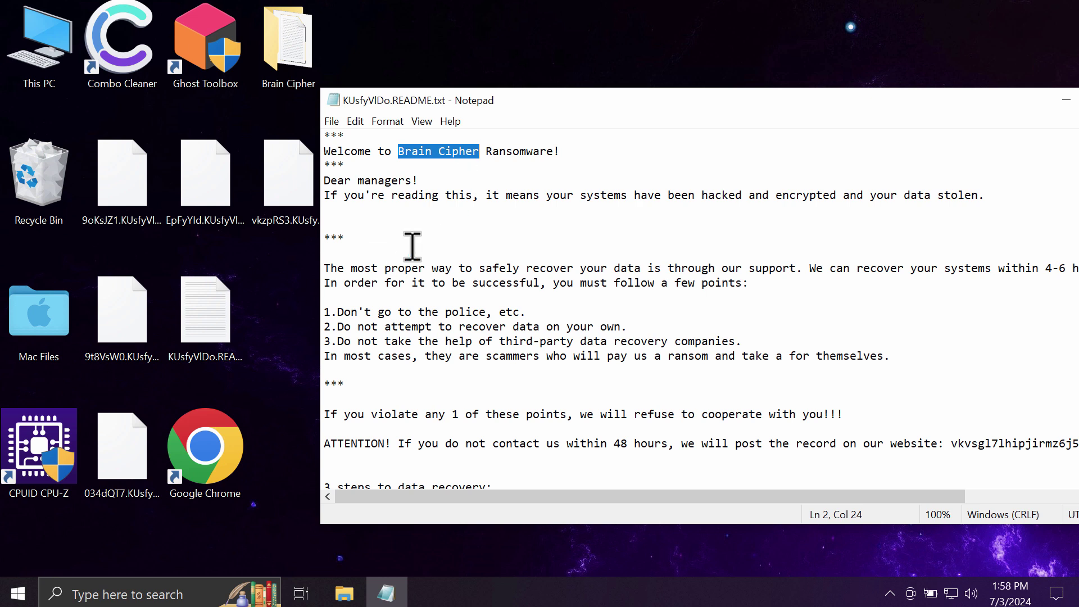
left_click_drag(570, 97, 455, 94)
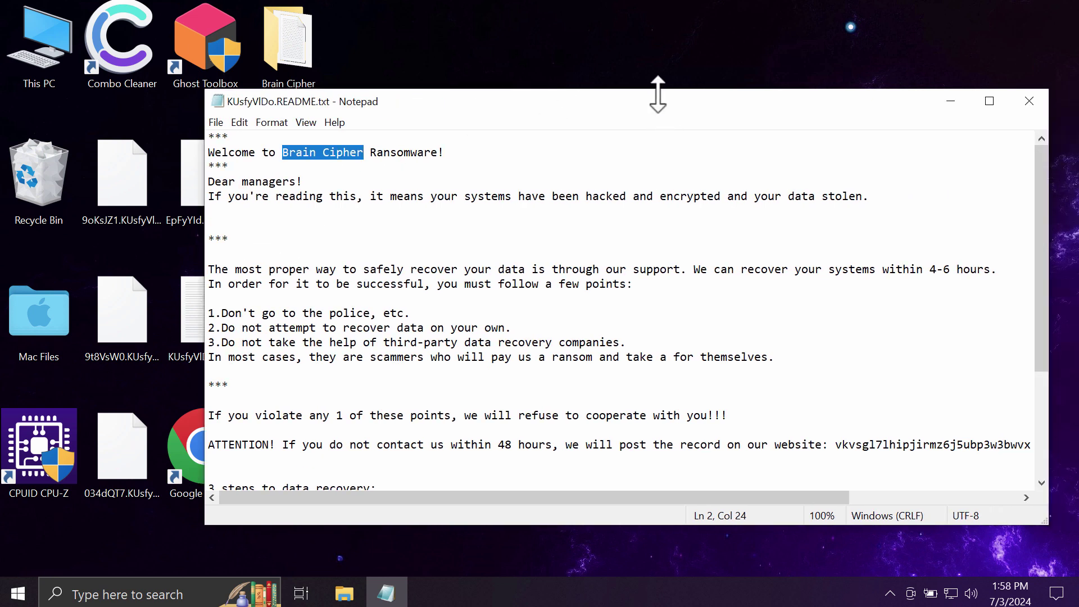
left_click_drag(643, 104, 608, 82)
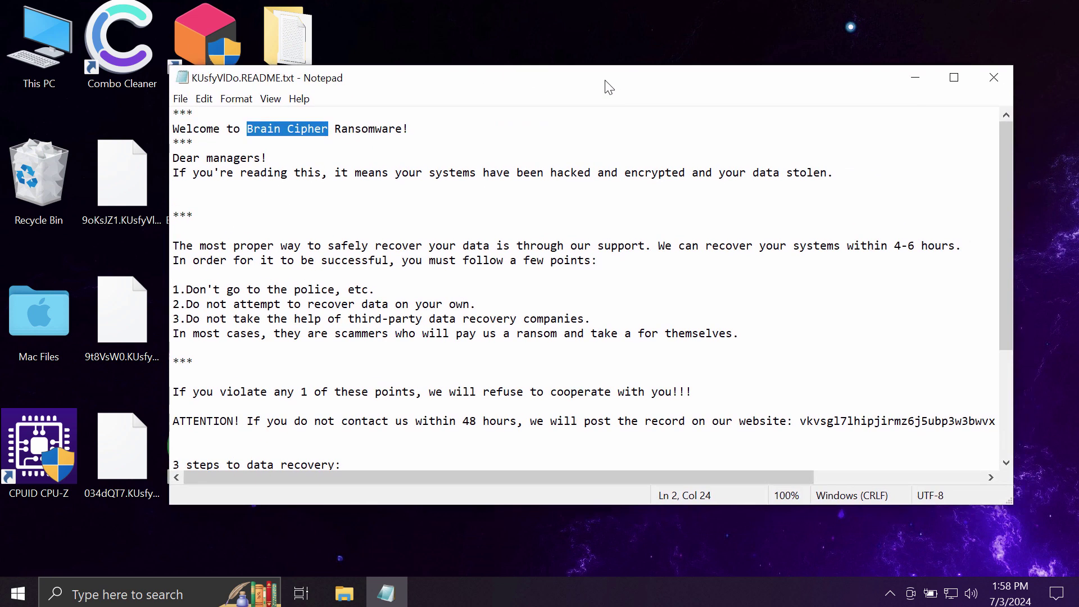
left_click_drag(548, 64, 607, 70)
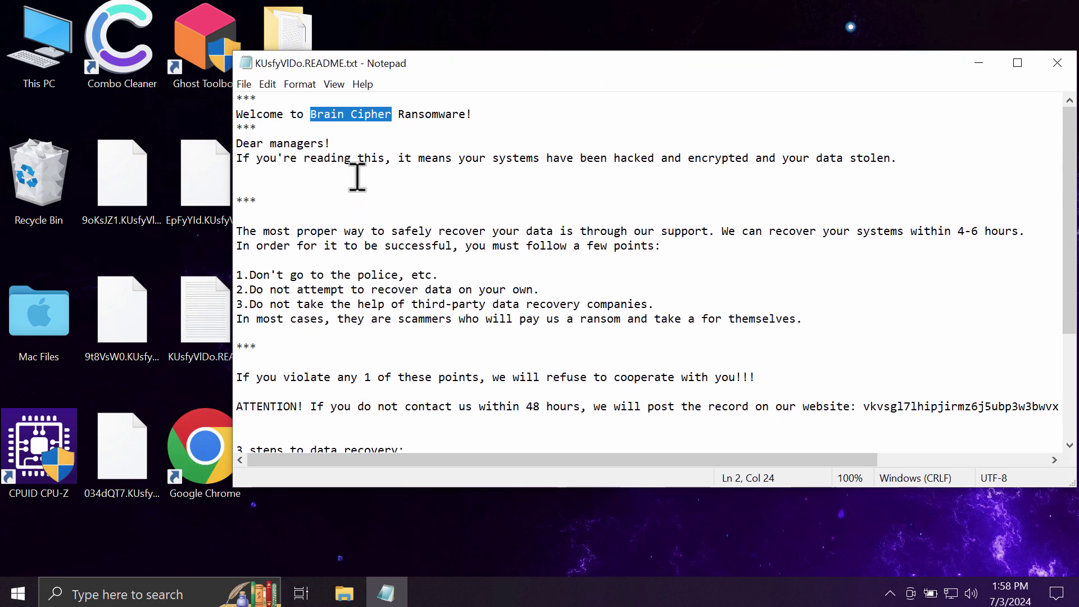
left_click_drag(392, 69, 412, 67)
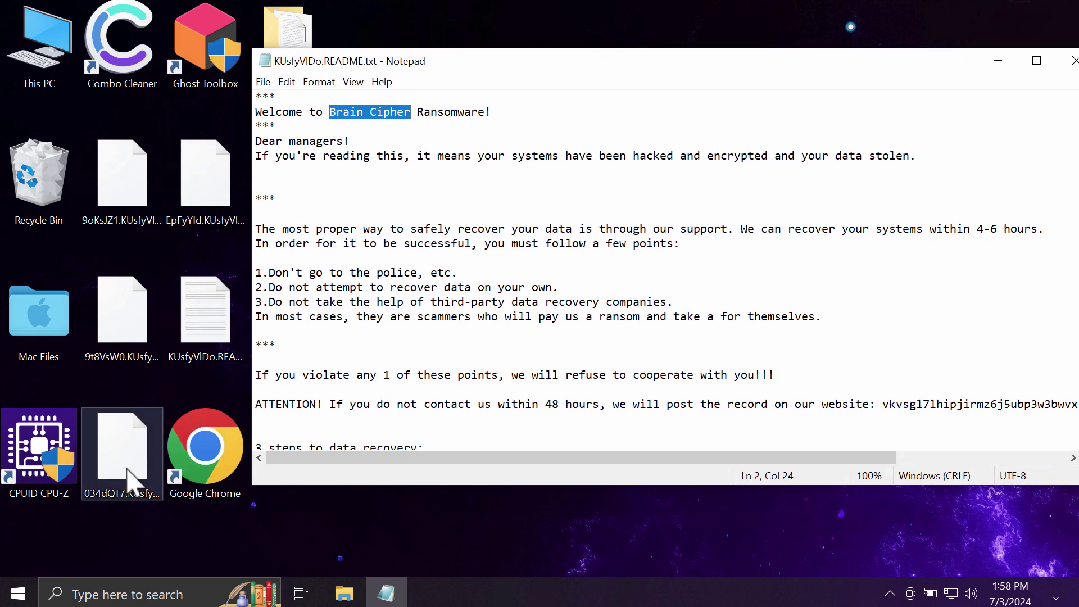
double_click(216, 483)
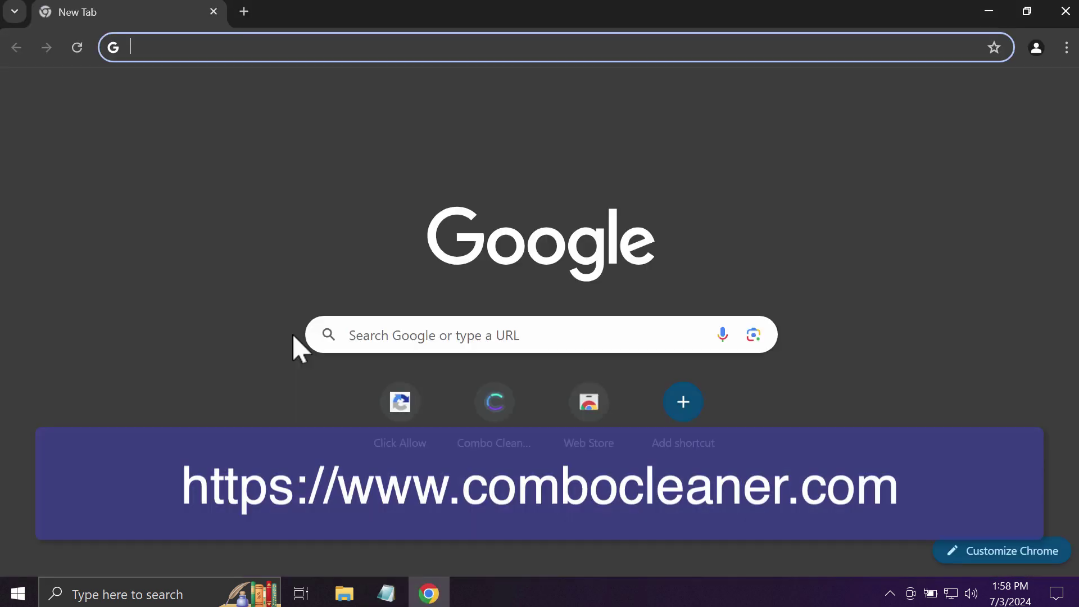
Load the combocleaner.com homepage from the New Tab shortcut, then minimize Chrome to show the ransom note
left_click(496, 421)
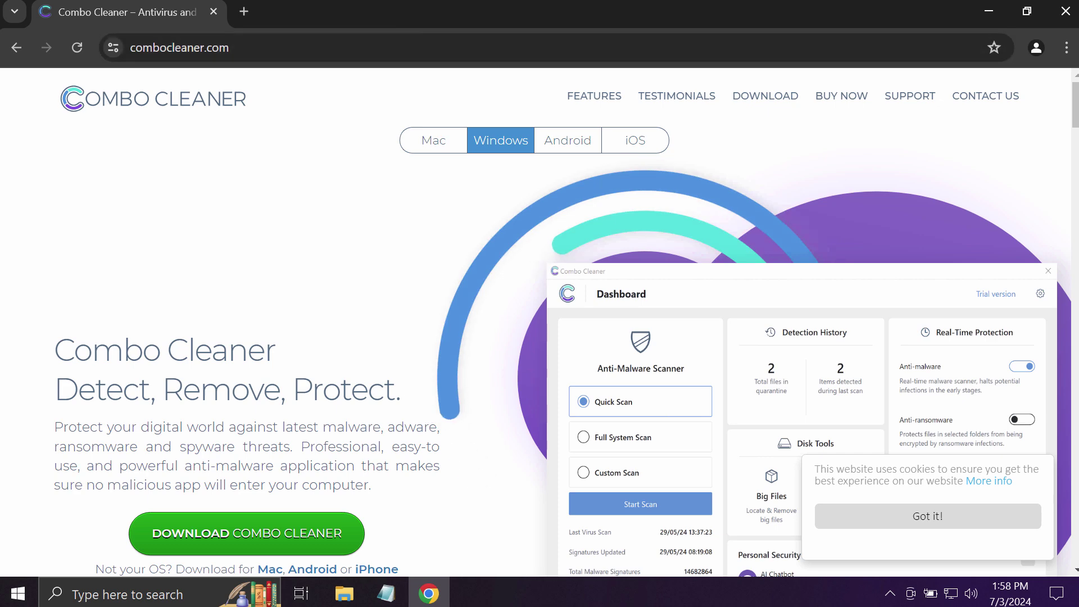
left_click(988, 13)
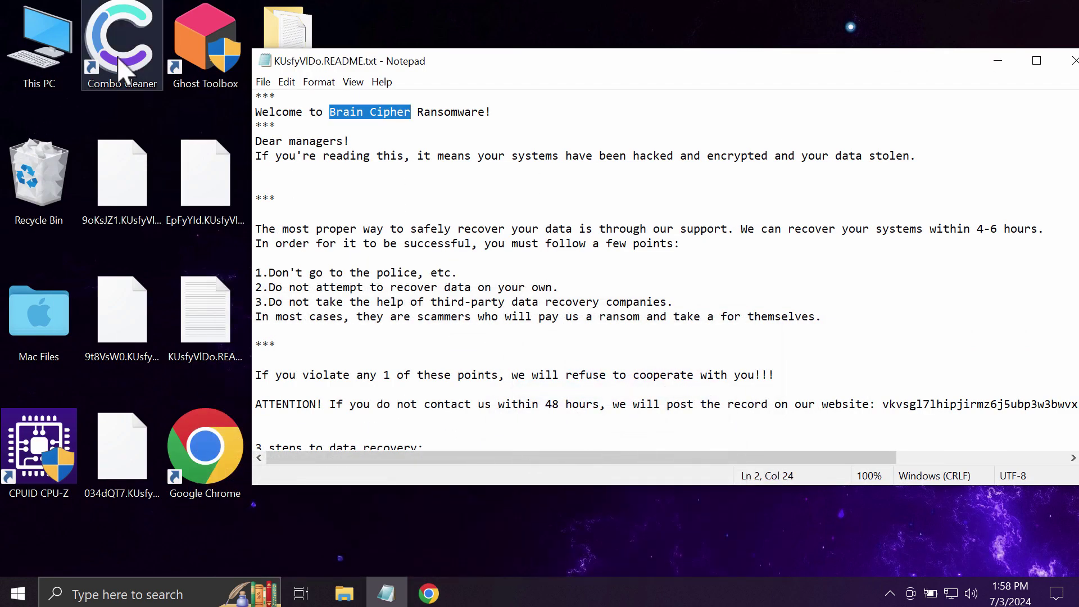
Launch Combo Cleaner, start a Quick Scan, and return to the Dashboard while it runs
left_click(122, 66)
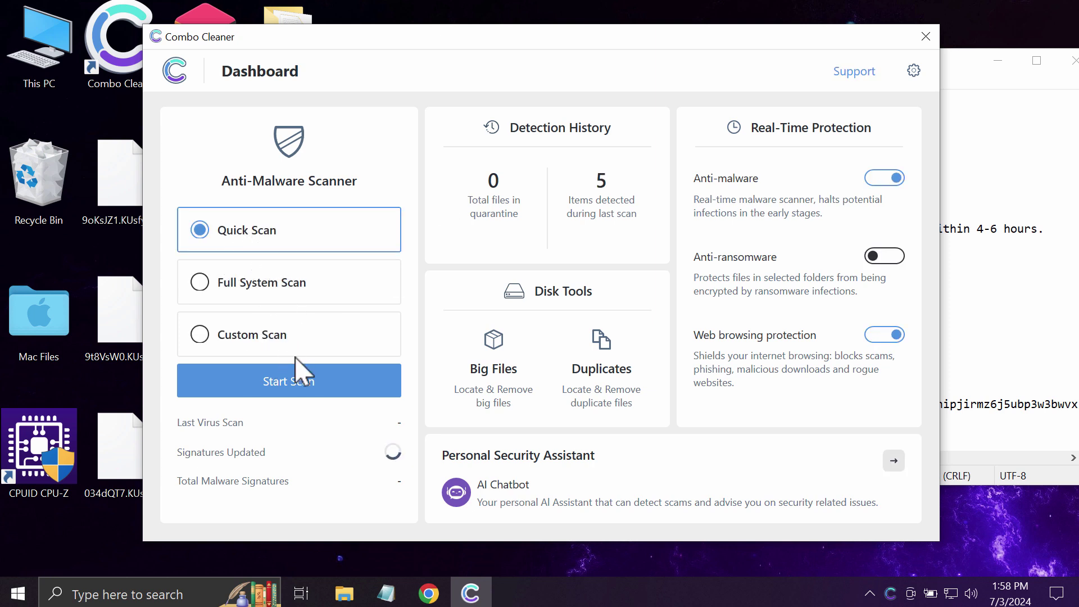
left_click(288, 389)
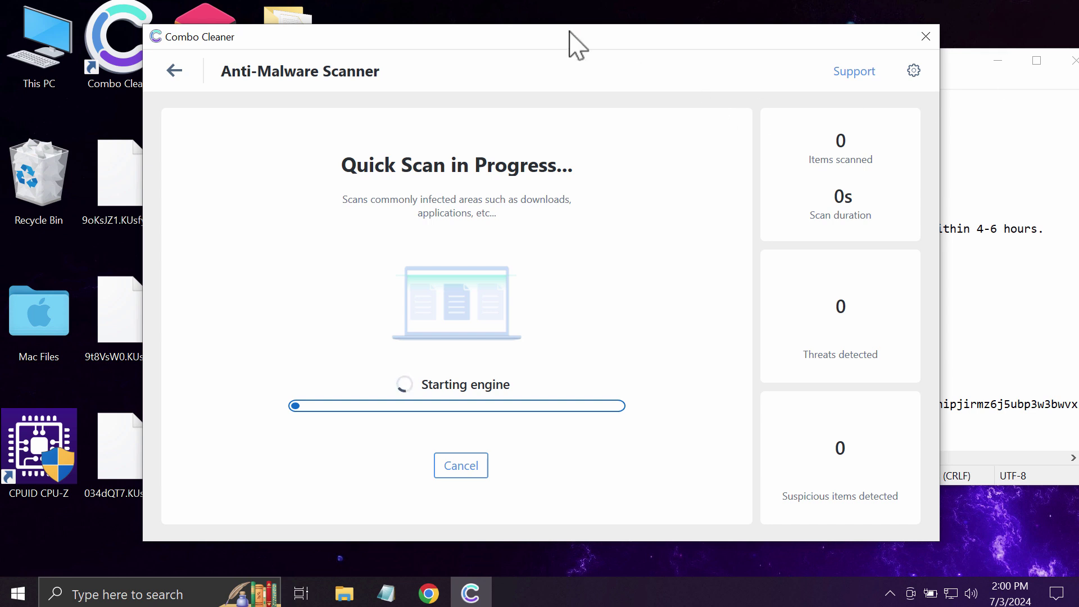
left_click(171, 74)
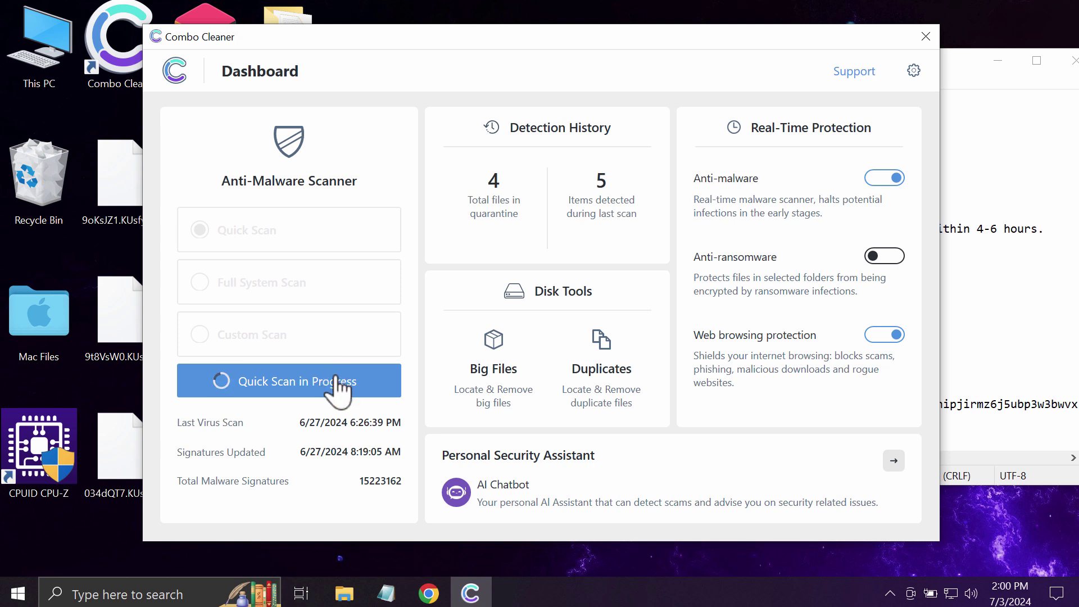
left_click(914, 72)
left_click(477, 127)
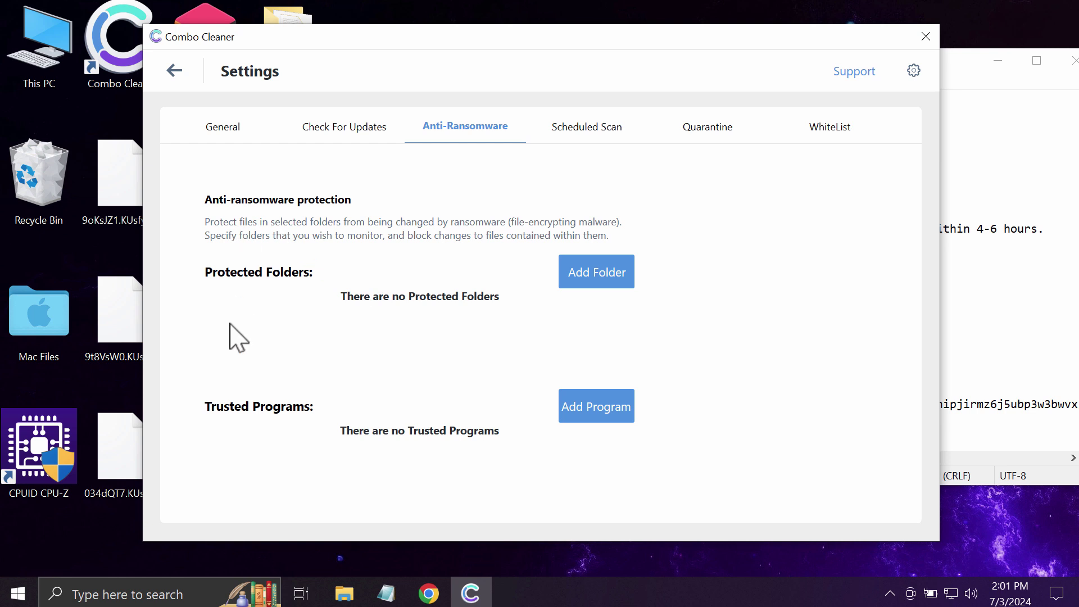
left_click(175, 71)
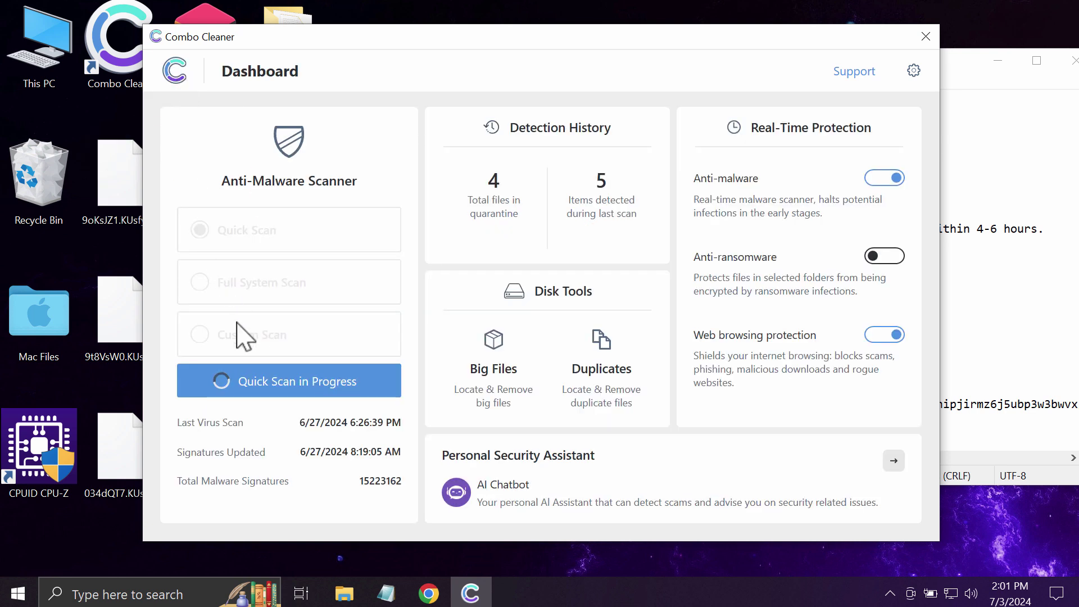
Check the Quick Scan progress (7.79K items checked, 7 suspicious, 0 threats), then go back to the Dashboard
left_click(296, 388)
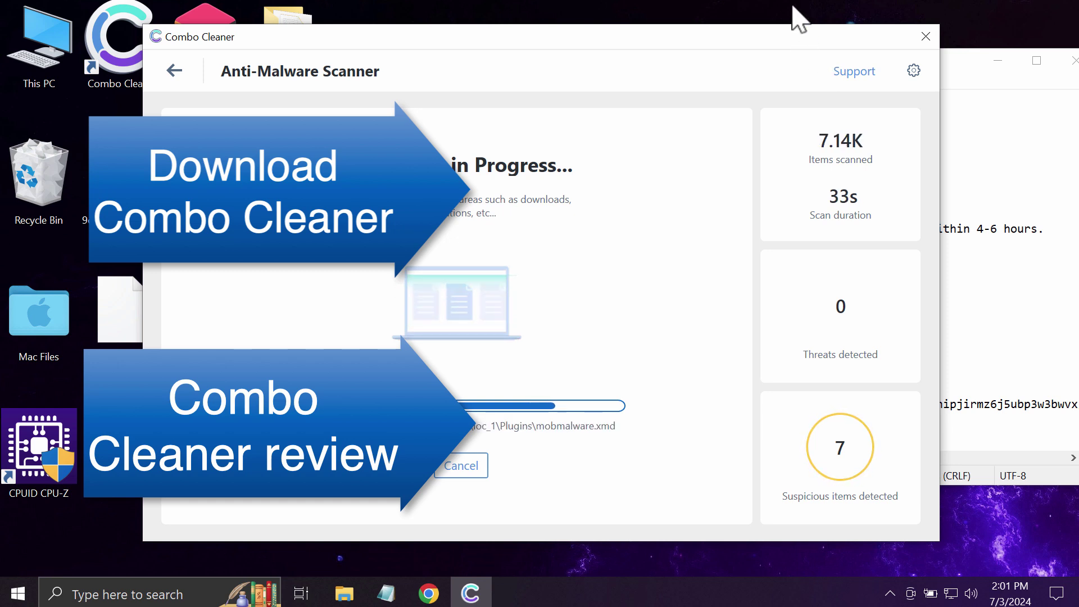
left_click(174, 70)
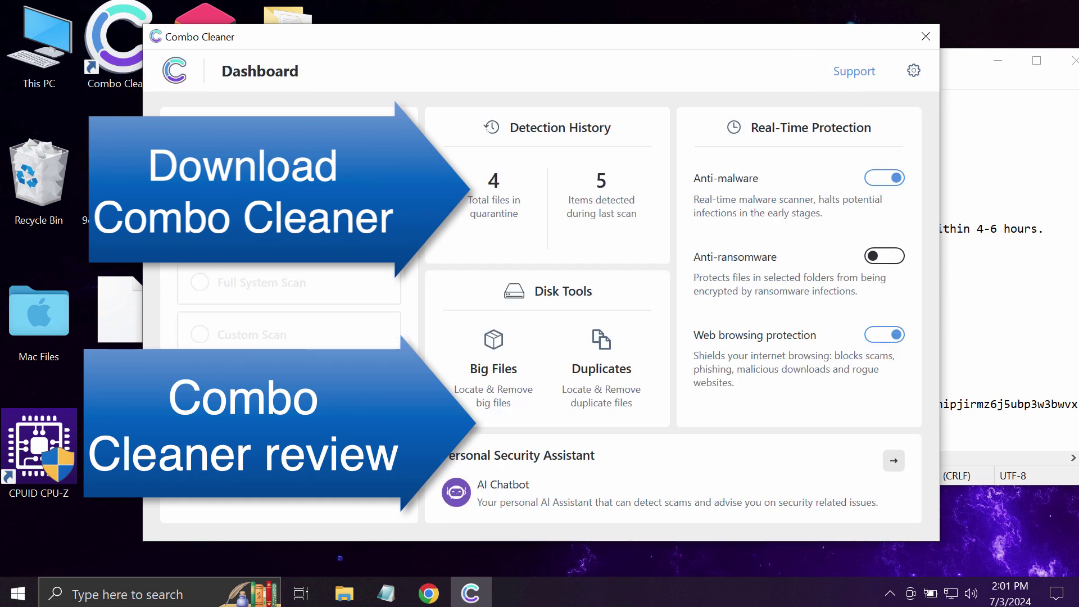